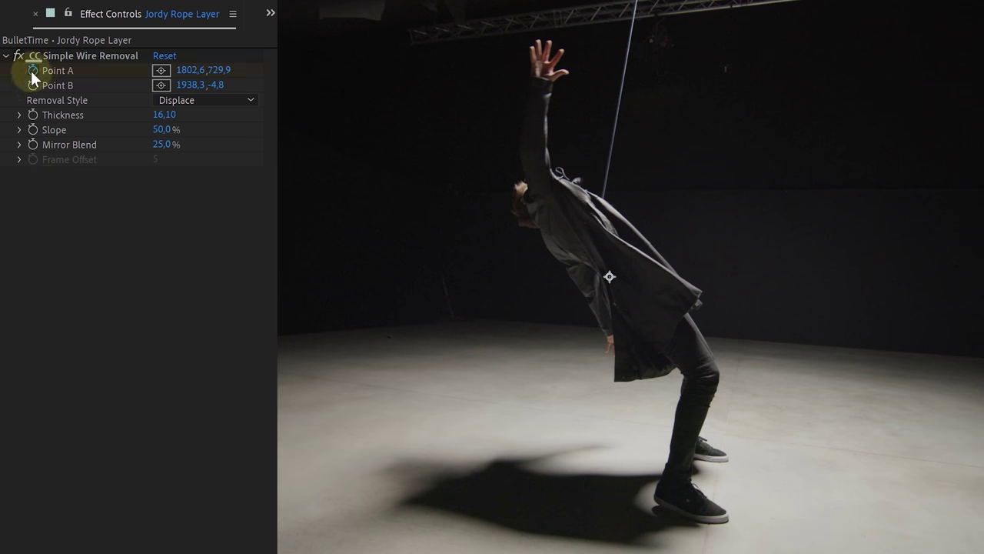
- Keyframe Point A and Point B, stepping frame by frame and dragging both onto the rope
click(31, 71)
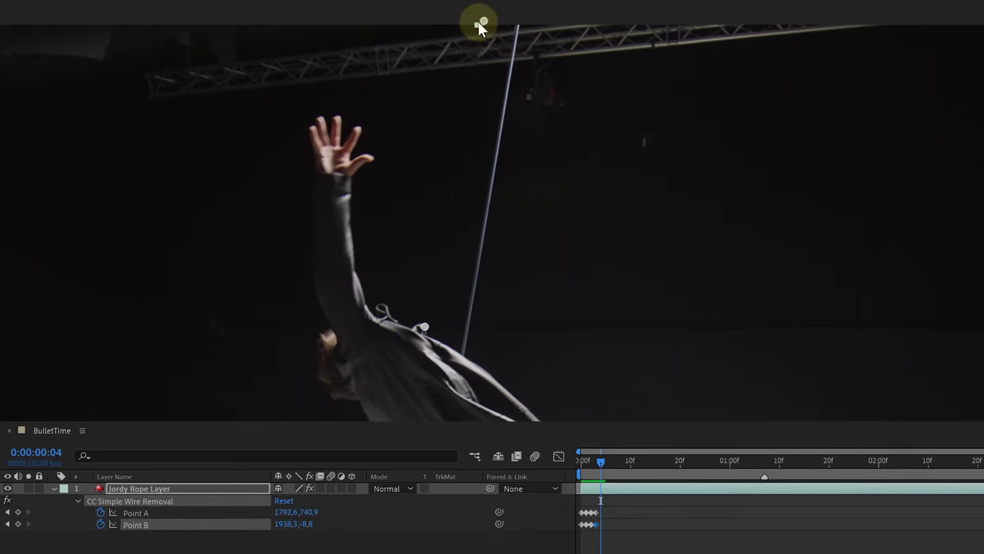
key(Page_Down)
key(Page_Down)
key(Page_Down)
key(Page_Down)
key(Page_Down)
key(Page_Down)
key(Page_Down)
key(Page_Down)
key(Page_Down)
key(Page_Down)
key(Page_Down)
key(Page_Down)
key(Page_Down)
key(Page_Down)
key(Page_Down)
key(Page_Down)
key(Page_Down)
key(Page_Down)
key(Page_Down)
key(Page_Down)
drag(478, 21, 492, 30)
drag(423, 362, 418, 377)
drag(492, 17, 489, 24)
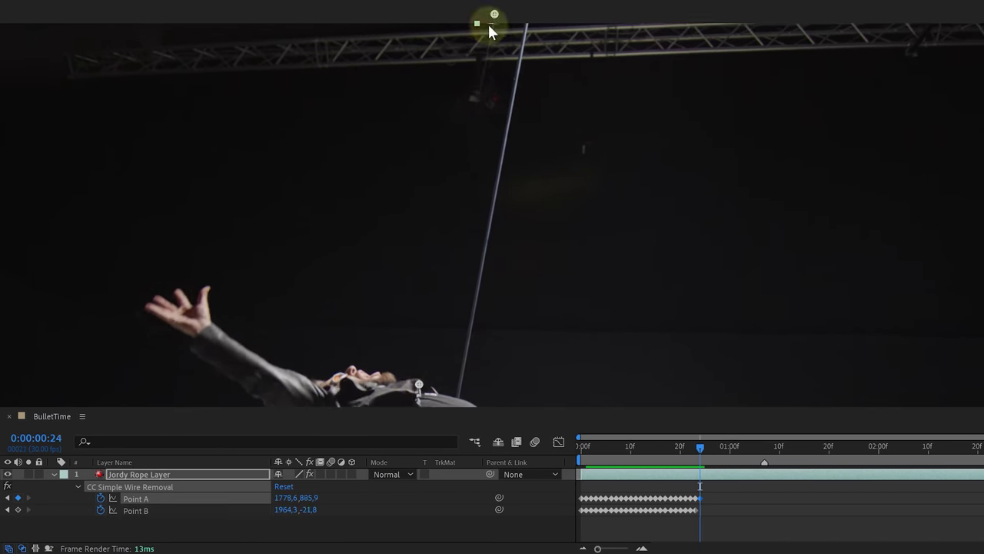
key(Page_Down)
key(Page_Down)
key(Page_Down)
key(Page_Down)
key(Page_Down)
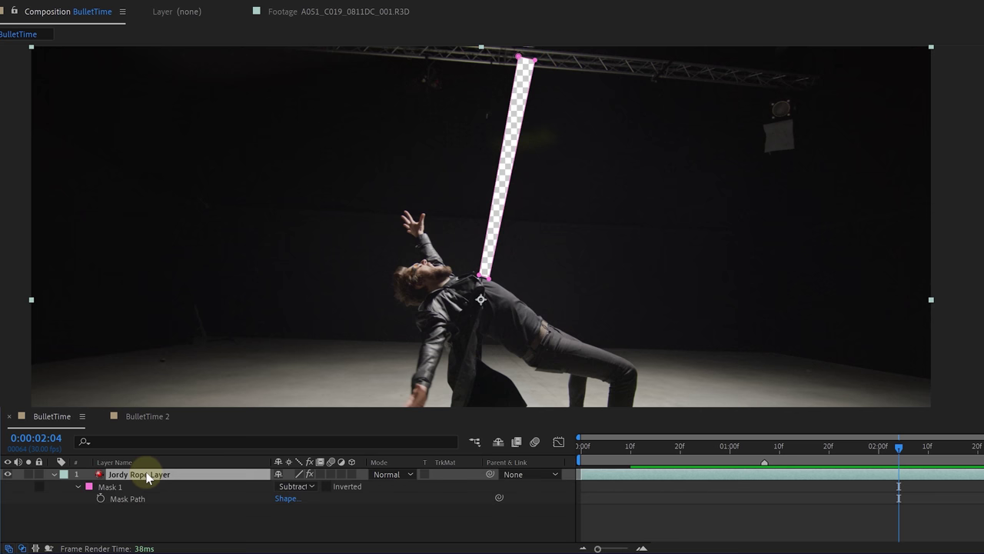
- Duplicate Jordy Rope Layer with Ctrl+D to create Jordy Rope Layer 2
key(ctrl+d)
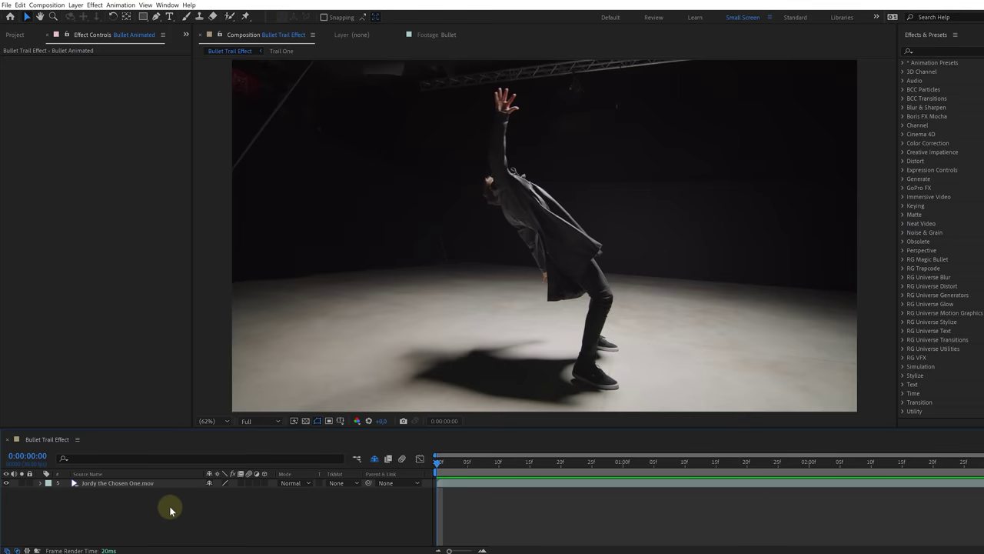
- Create and scale up the Bullet Trail solid, keyframing its Position toward the left at 2 seconds
right_click(171, 510)
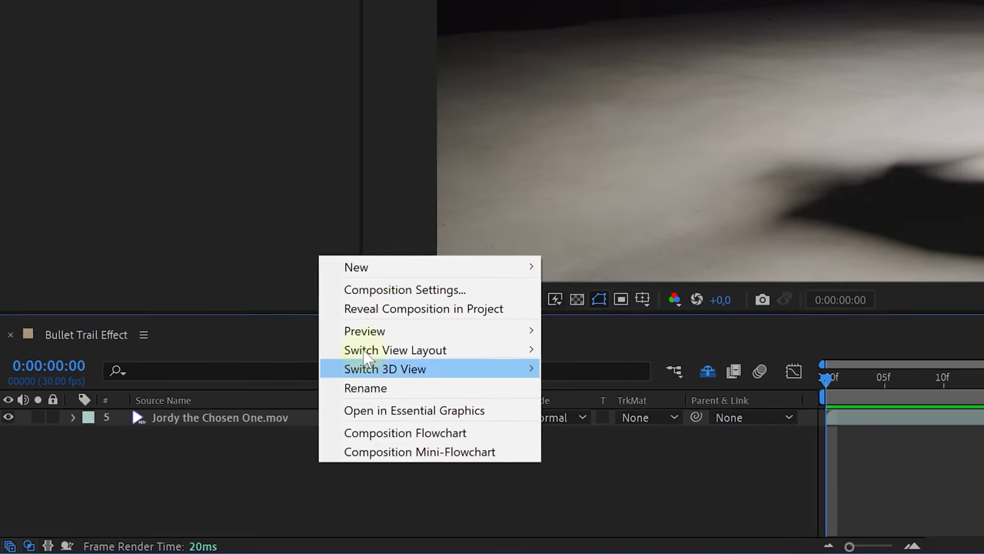
mouse_move(261, 406)
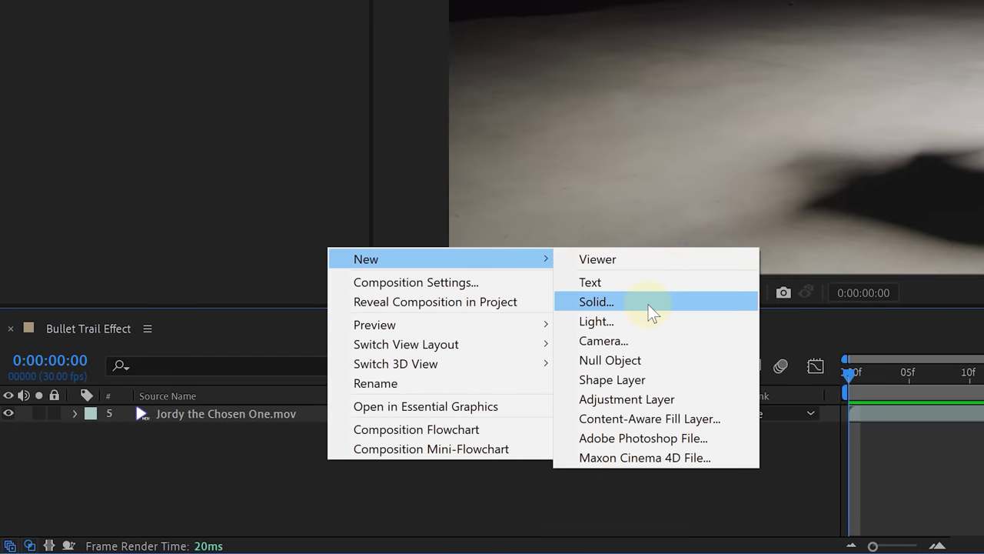
click(649, 305)
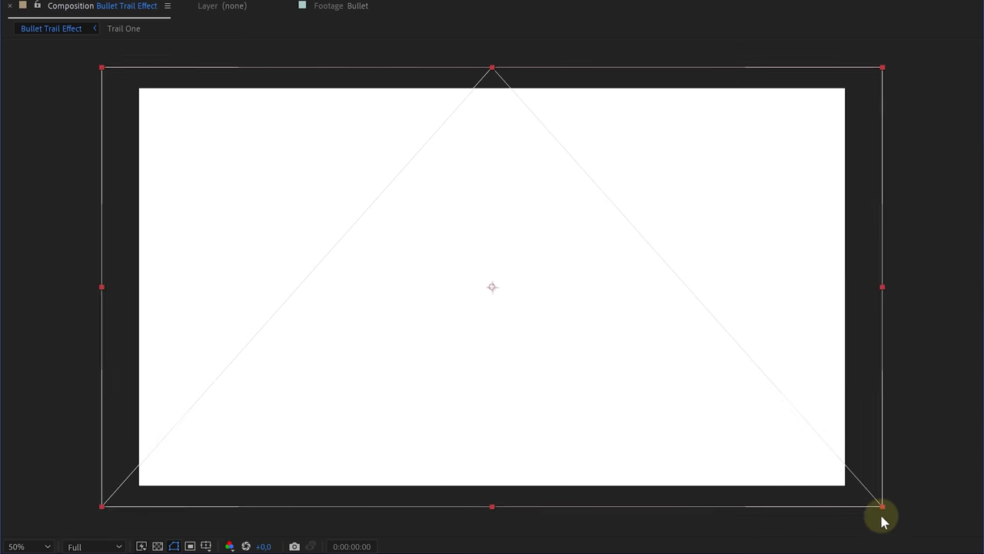
drag(882, 517, 922, 539)
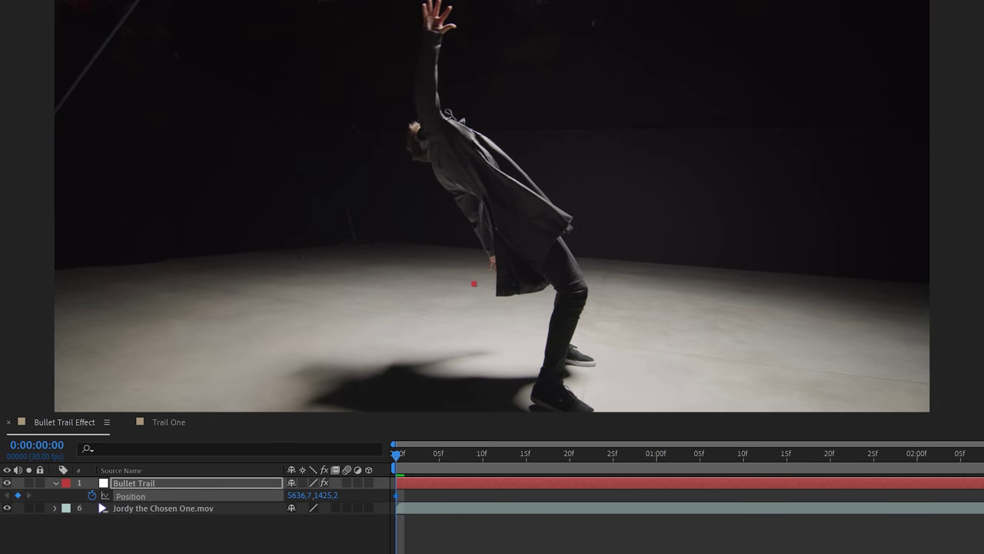
drag(509, 453, 918, 465)
drag(901, 256, 22, 110)
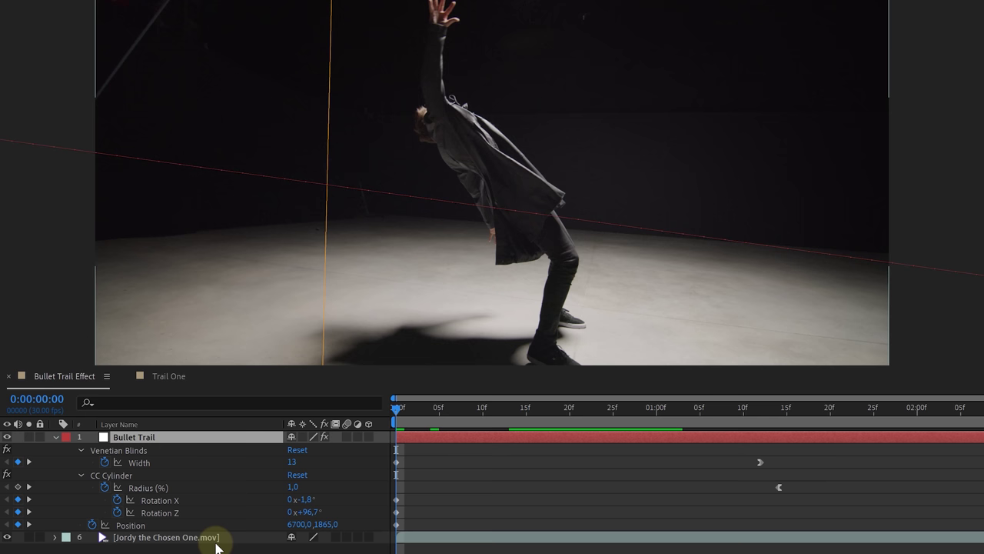
- Preview the Width, Radius and Rotation keyframes, then duplicate Bullet Trail as Bullet Trail 2
click(194, 464)
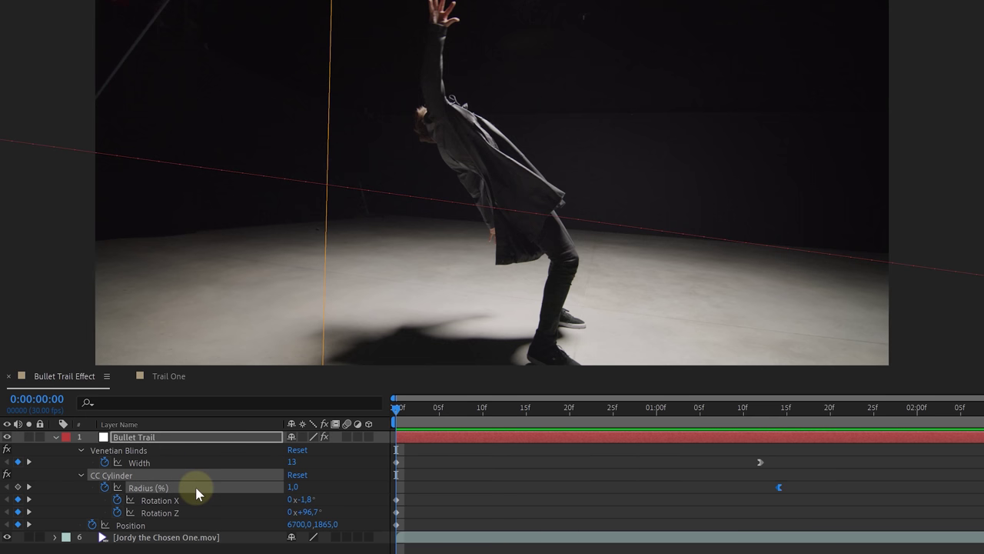
key(space)
click(176, 515)
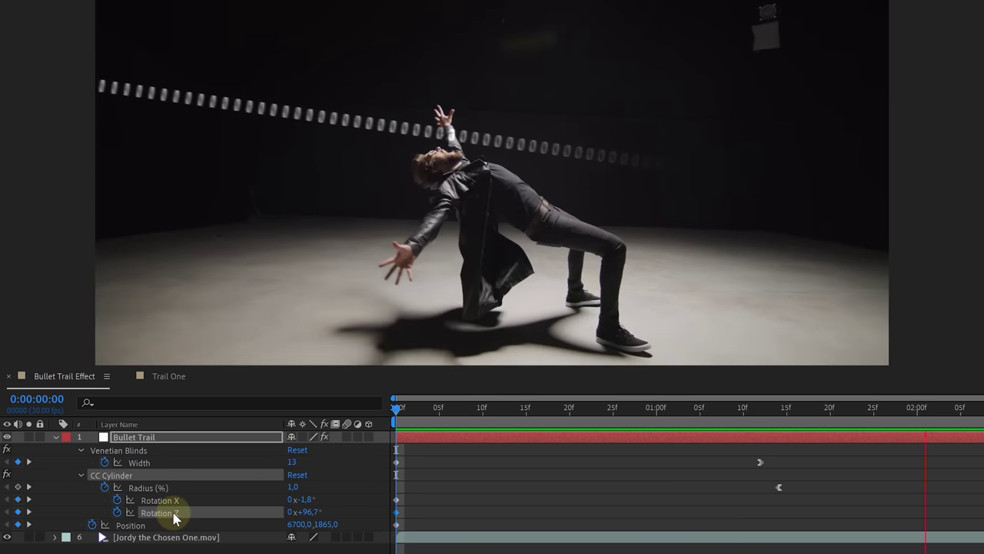
click(192, 488)
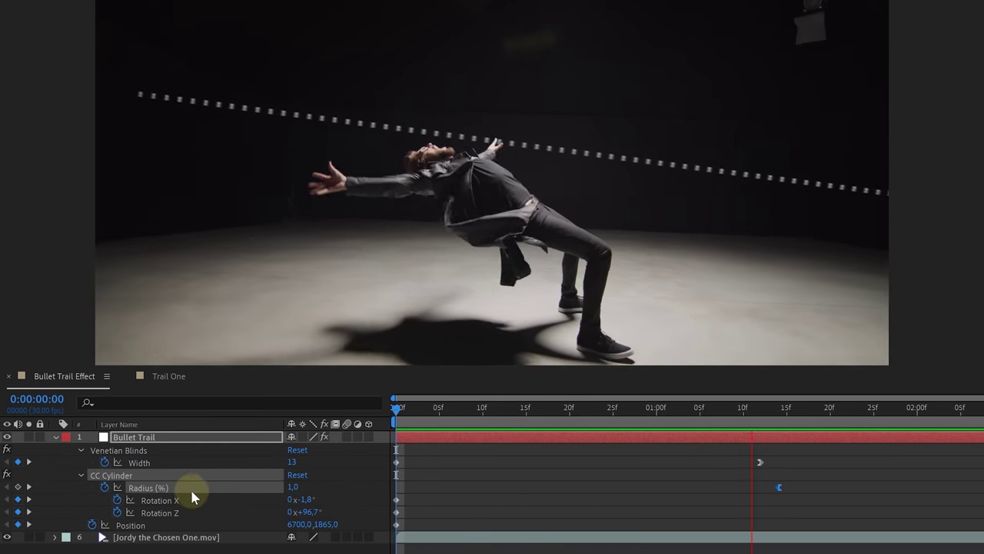
click(192, 498)
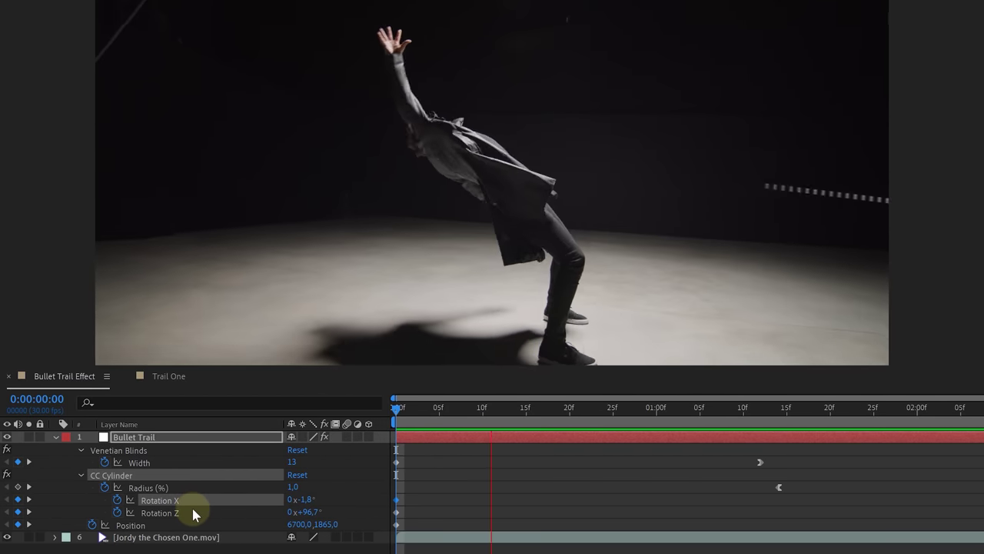
click(192, 508)
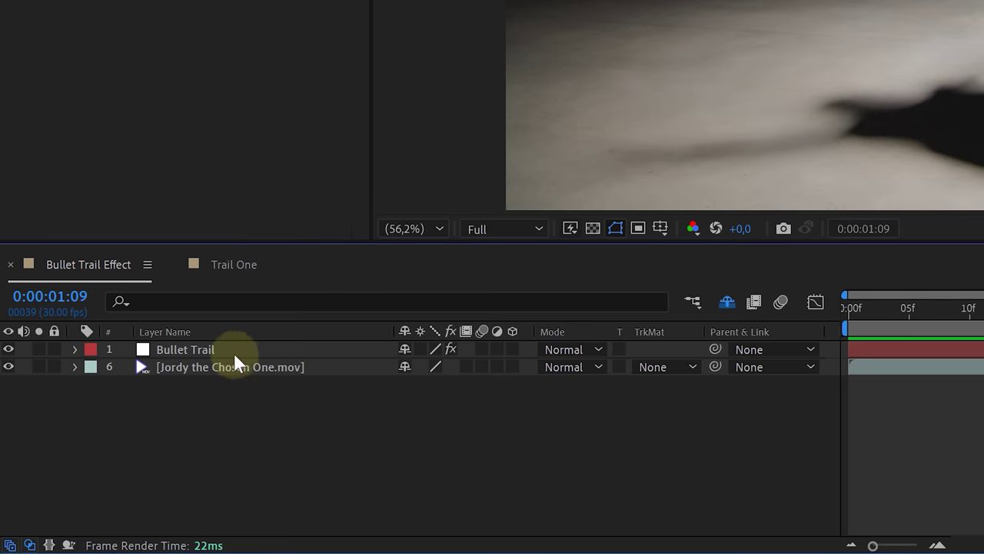
click(234, 351)
key(ctrl+d)
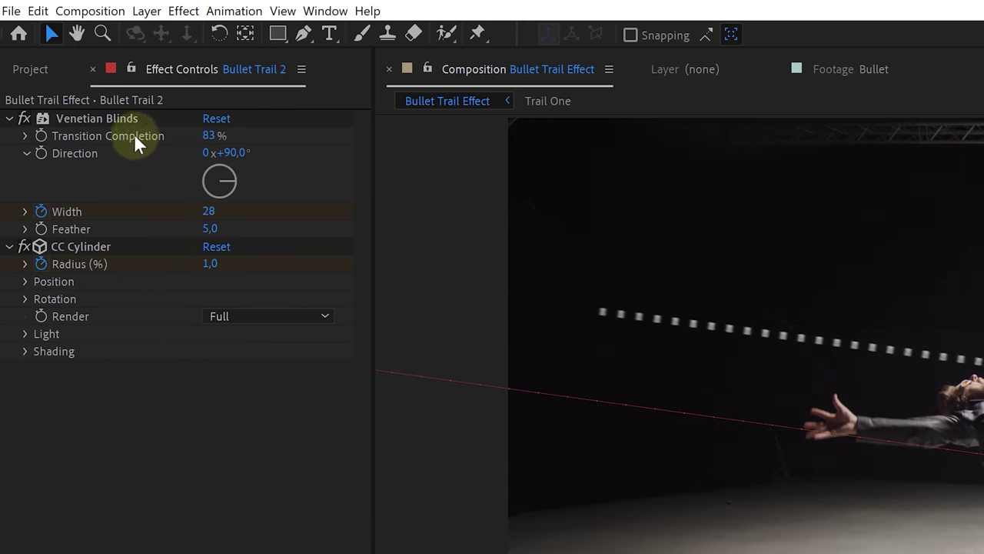
- On Bullet Trail 2, remove Venetian Blinds, set Fast Box Blur radius 5, and blend in Add mode
click(129, 117)
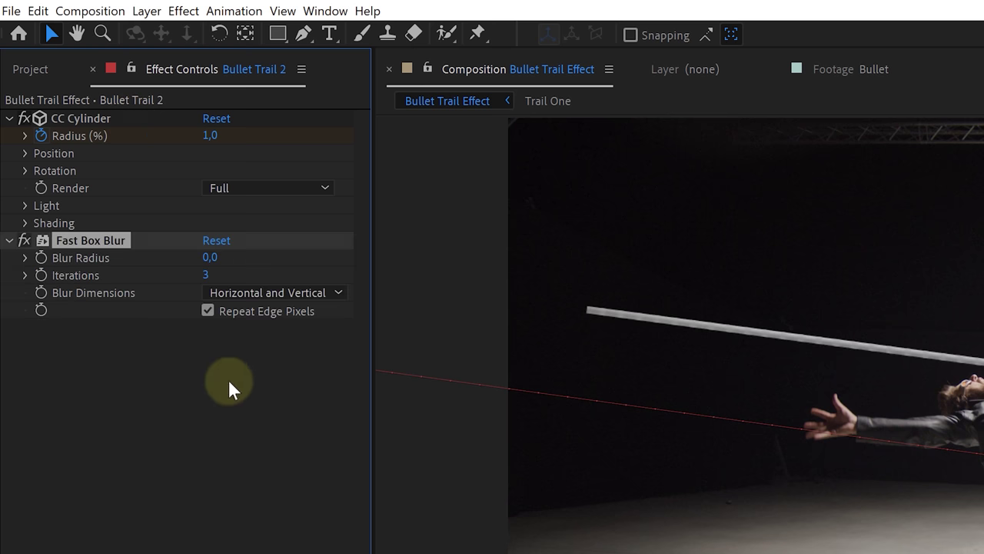
text(5)
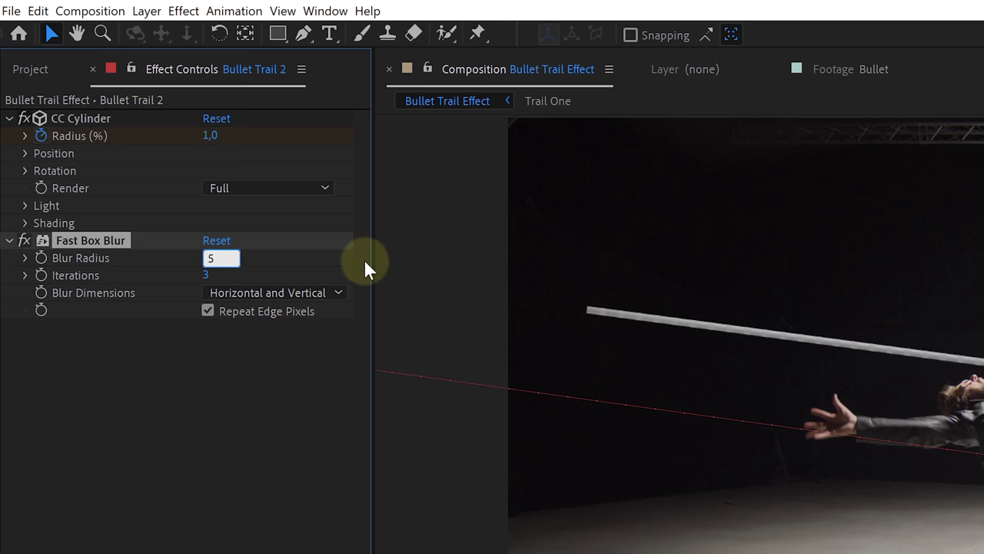
key(Return)
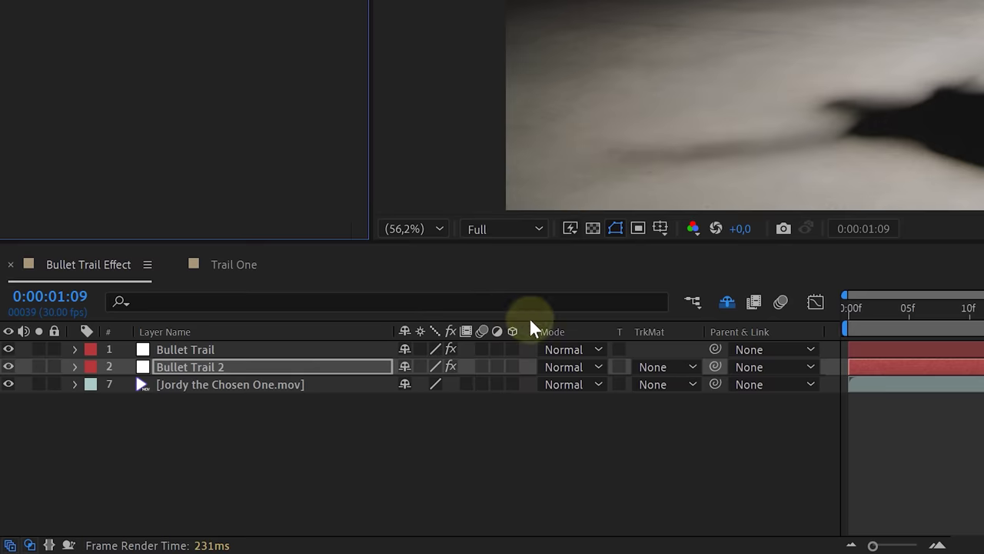
click(569, 354)
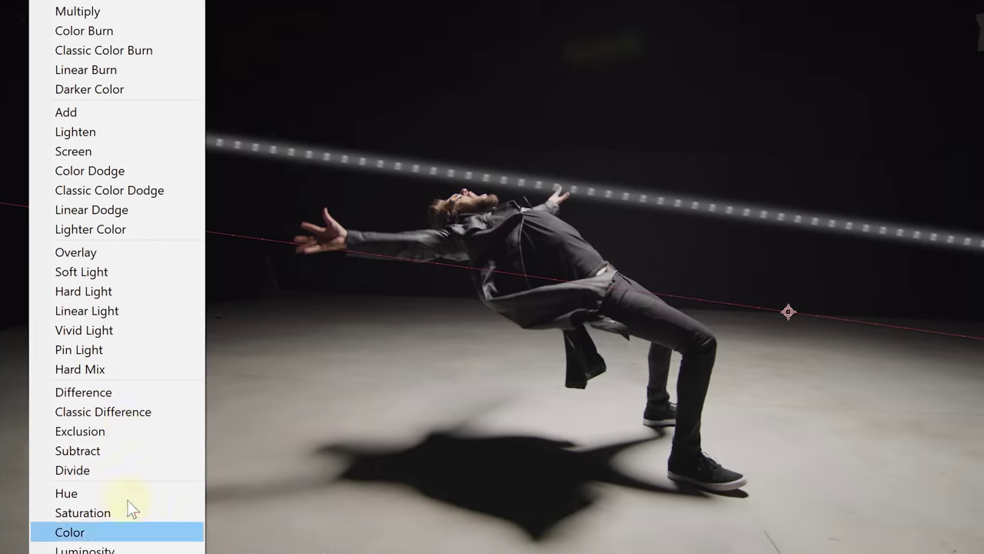
click(99, 115)
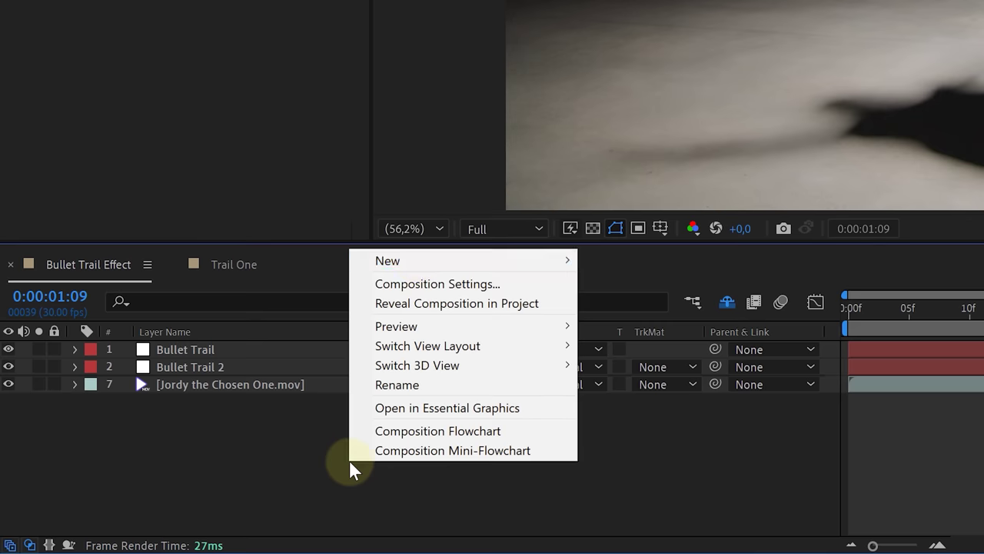
- Add an adjustment layer with duplicated Bulge effects spaced leftward along the strip, then preview
mouse_move(520, 266)
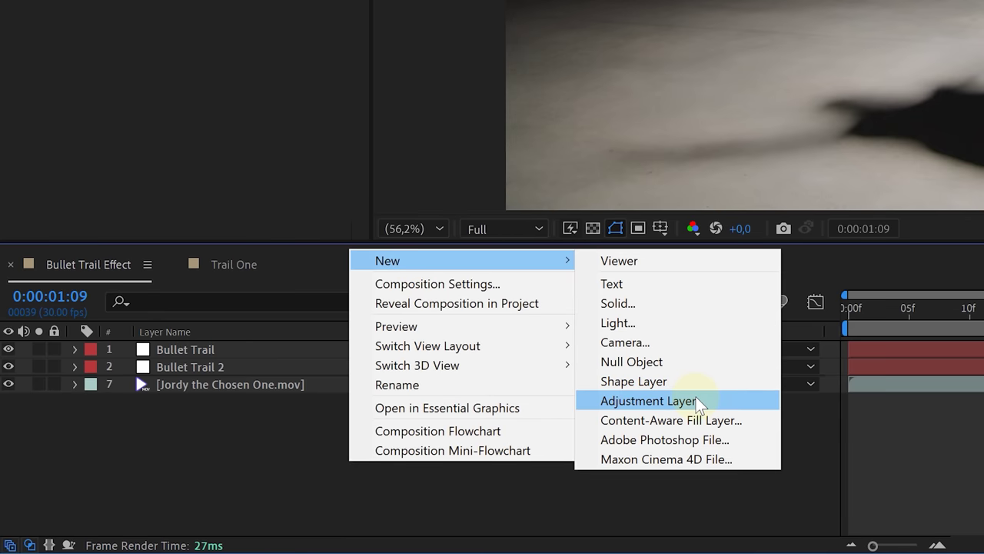
click(650, 401)
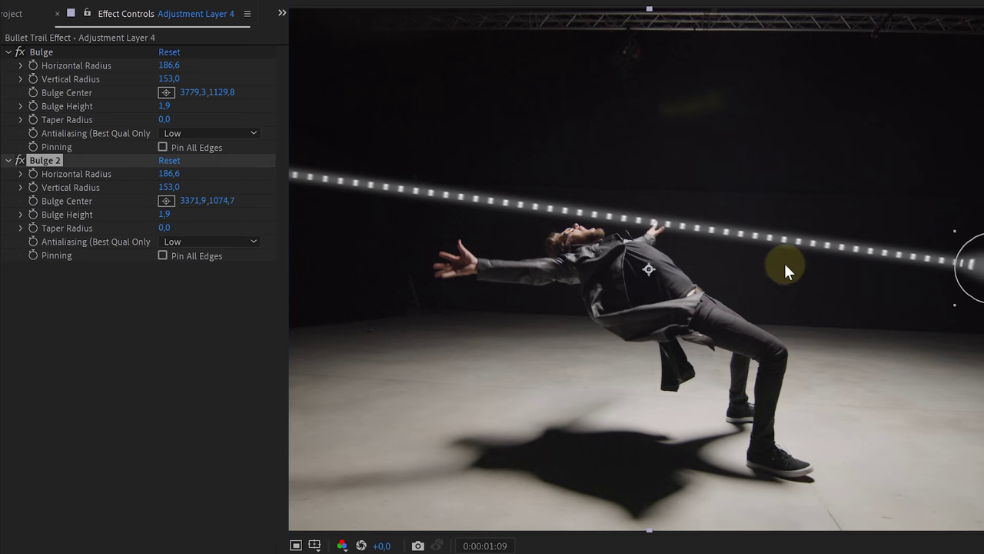
key(ctrl+d)
drag(970, 265, 901, 253)
key(ctrl+d)
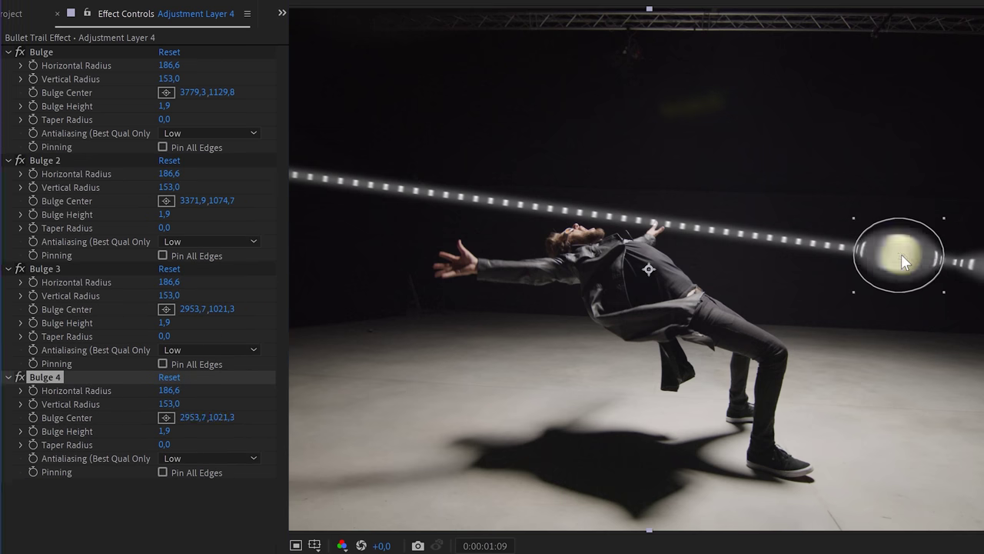
key(ctrl+d)
drag(800, 240, 701, 225)
key(ctrl+d)
drag(595, 213, 296, 175)
key(ctrl+d)
key(ctrl+d)
key(space)
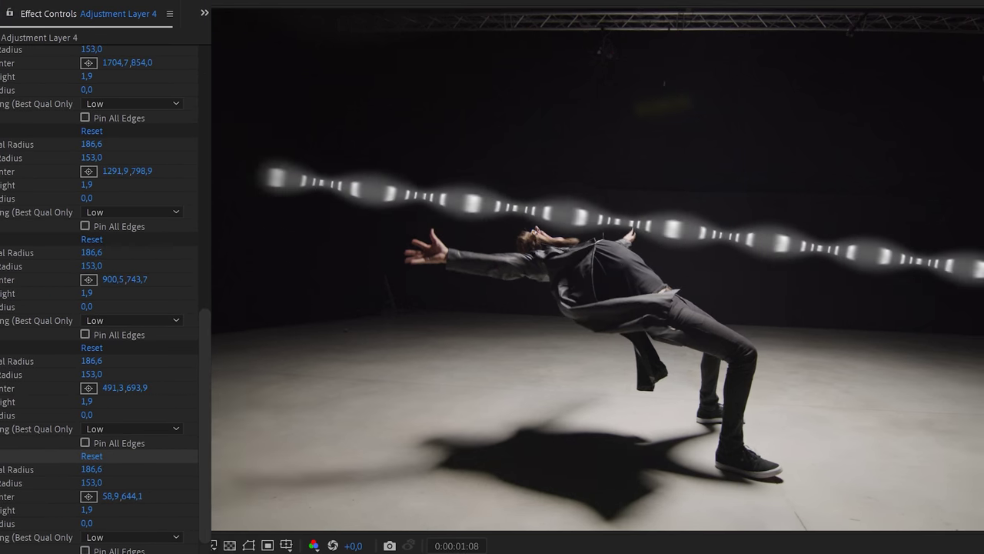
key(grave)
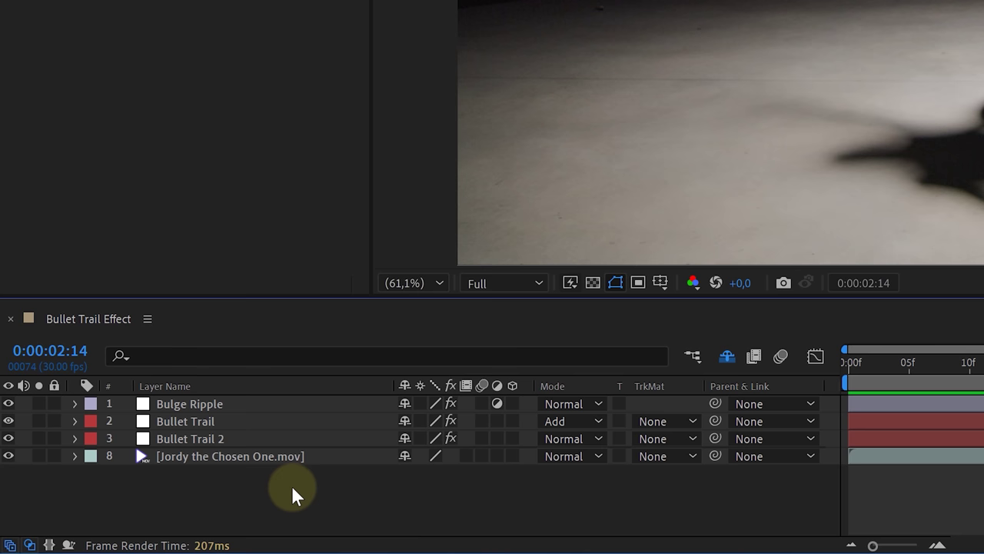
- Pre-compose Bullet Trail 2, Bullet Trail and Bulge Ripple into Bullet Trail Combined
click(281, 439)
shift+click(284, 420)
shift+click(283, 406)
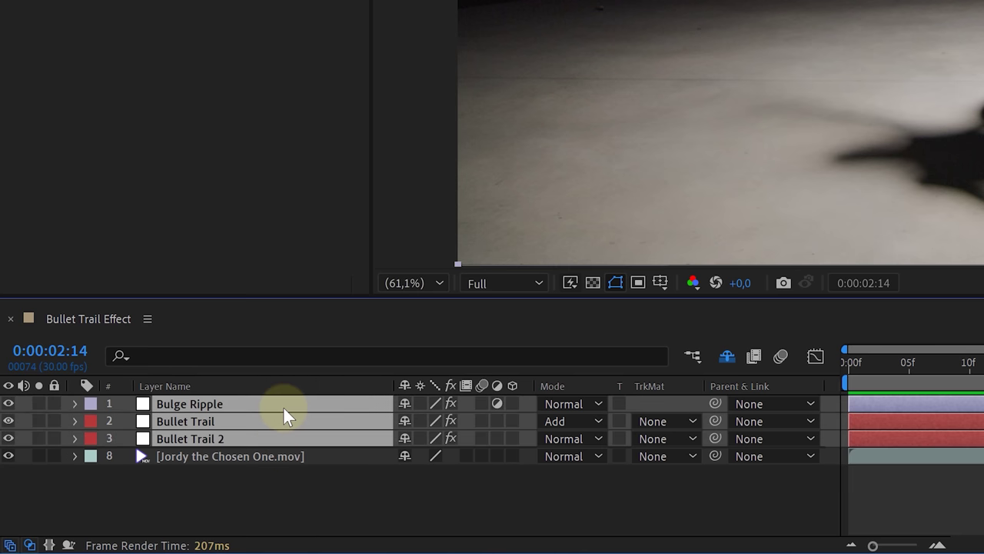
right_click(283, 406)
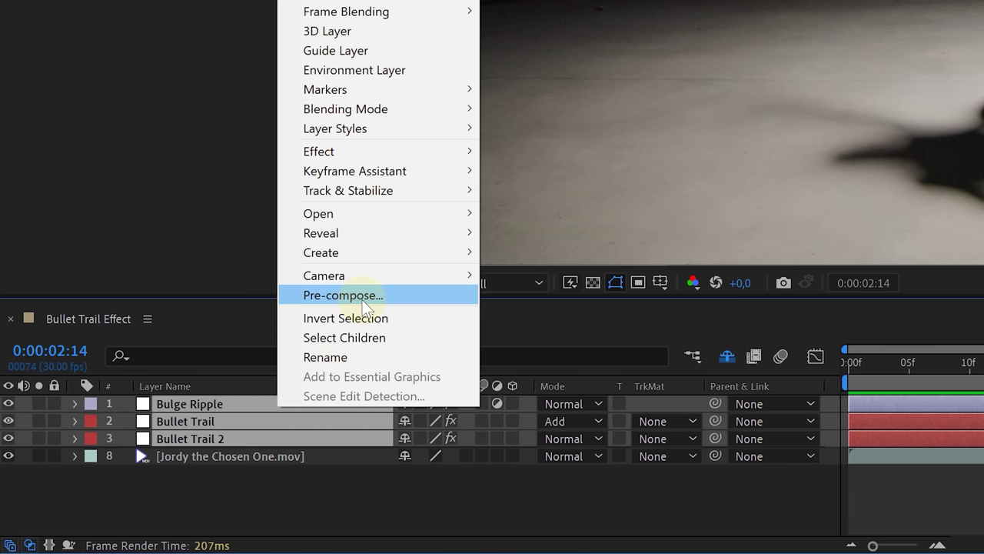
- Add a solid with Chromatic Displacement using Bullet Trail Combined as its displacement layer
right_click(259, 483)
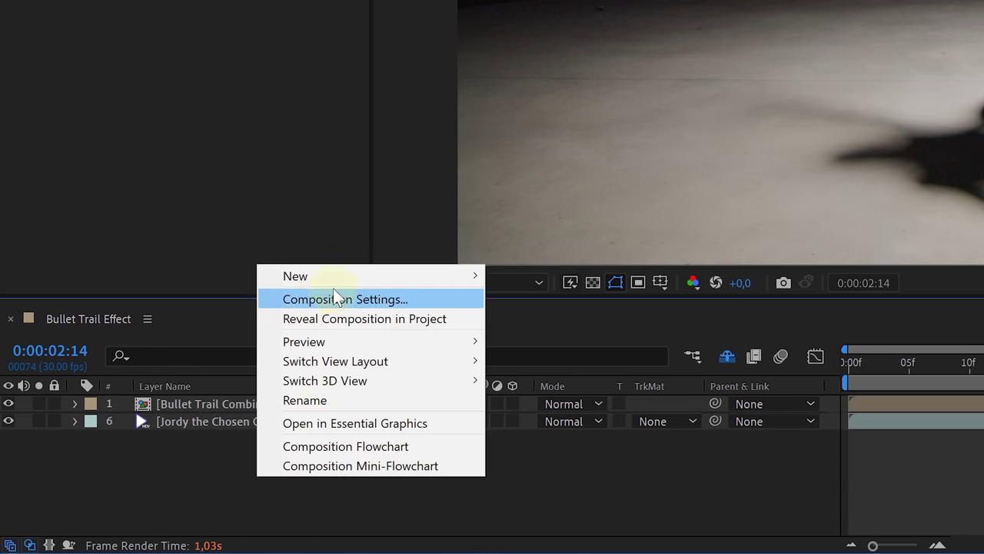
mouse_move(451, 277)
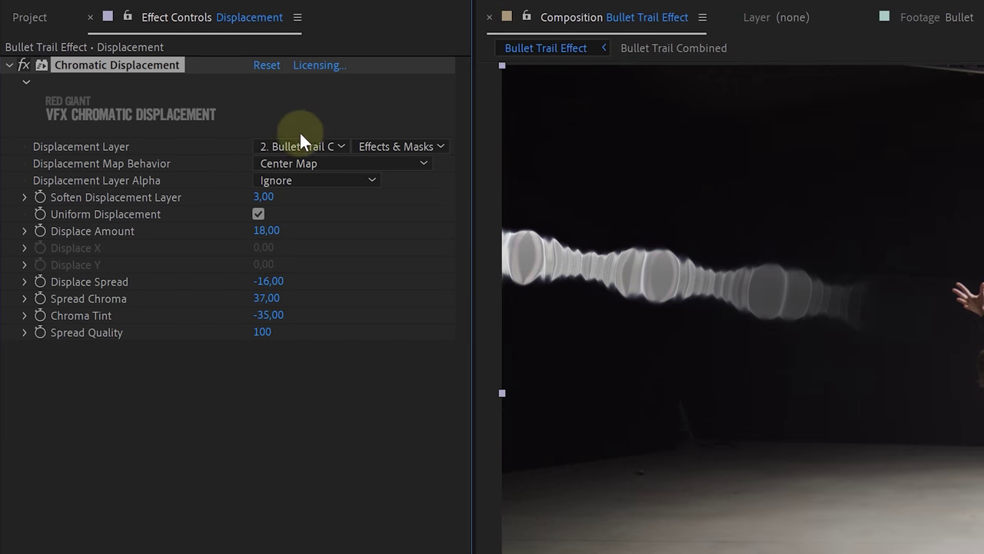
click(329, 146)
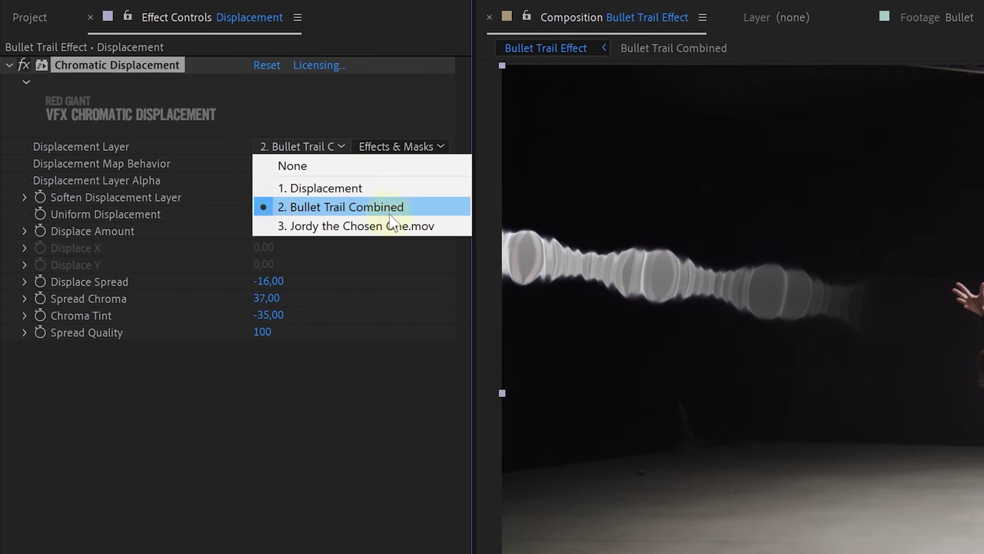
click(329, 210)
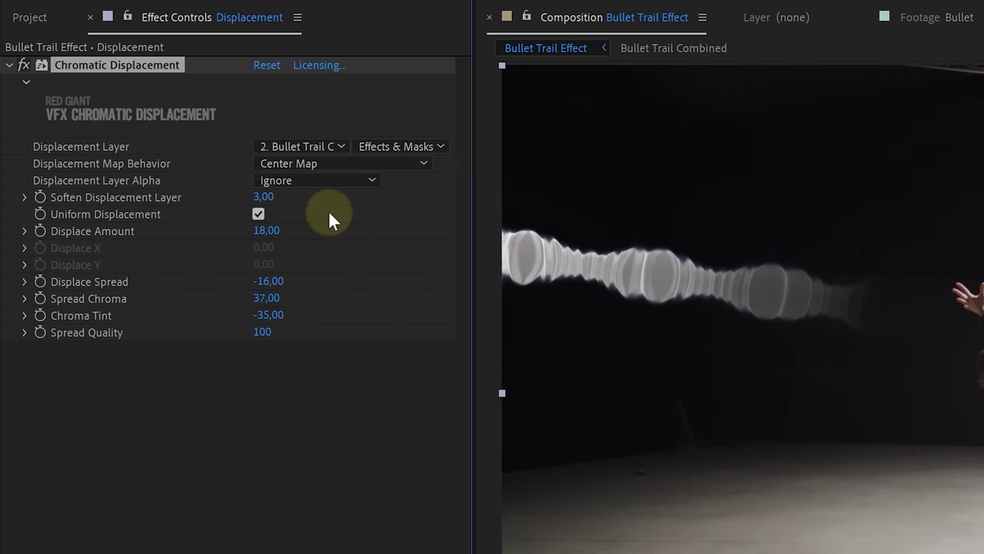